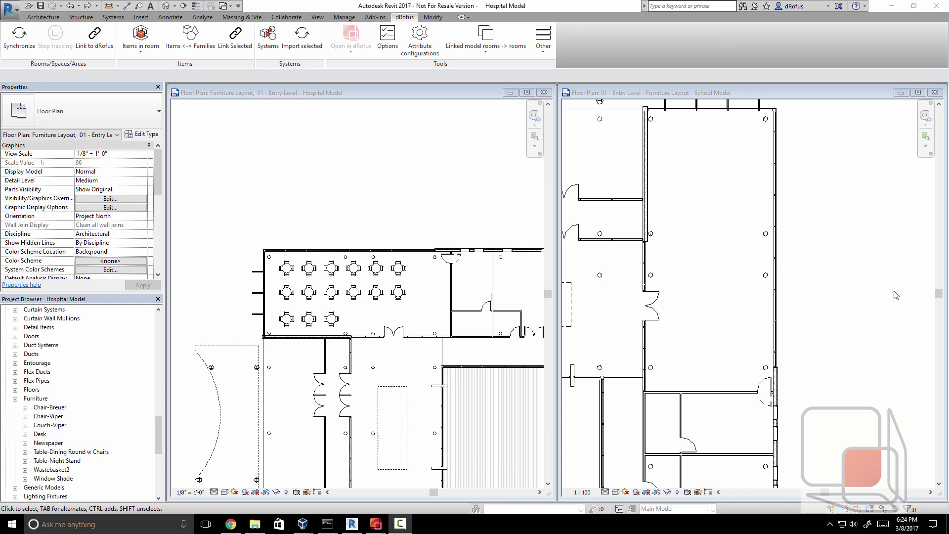
# Examine the families in the project browser of the Hospital Model and the School Model.
pyautogui.click(341, 99)
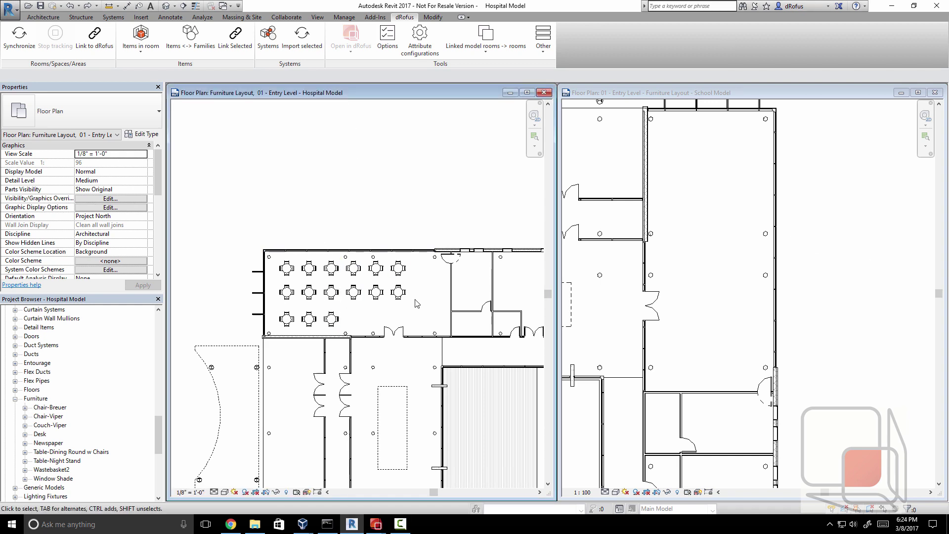
pyautogui.click(651, 94)
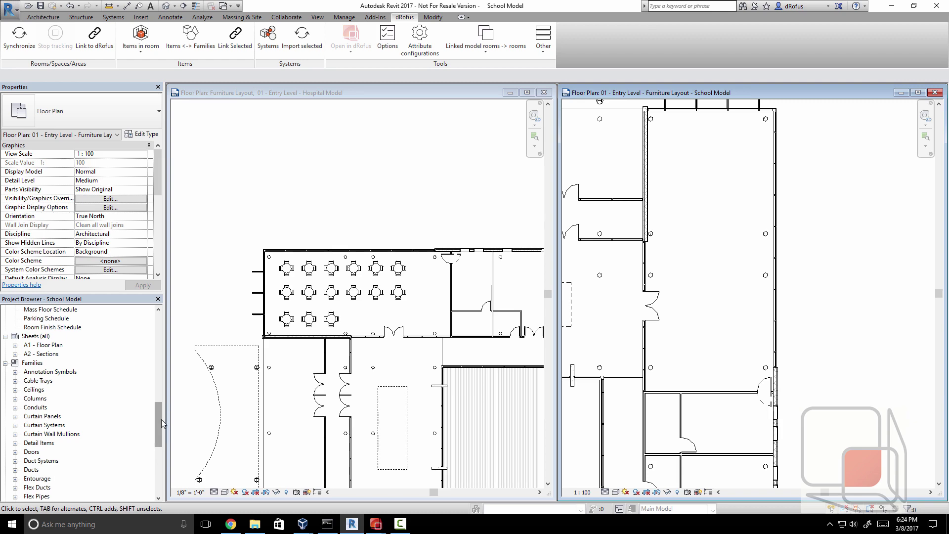
pyautogui.moveTo(161, 419); pyautogui.dragTo(160, 445)
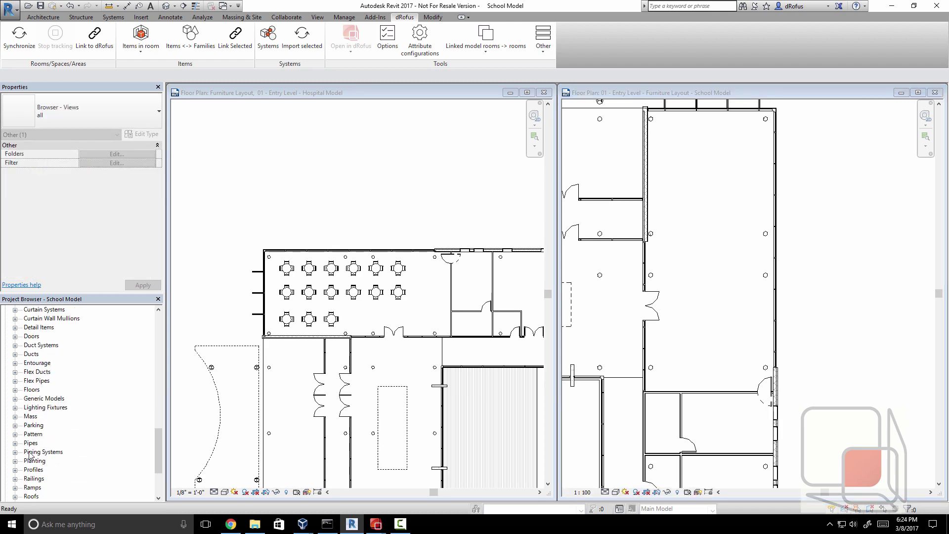
# Open the dRofus room equipment list for the cafeteria room, number 121, in the Hospital Model.
pyautogui.click(370, 154)
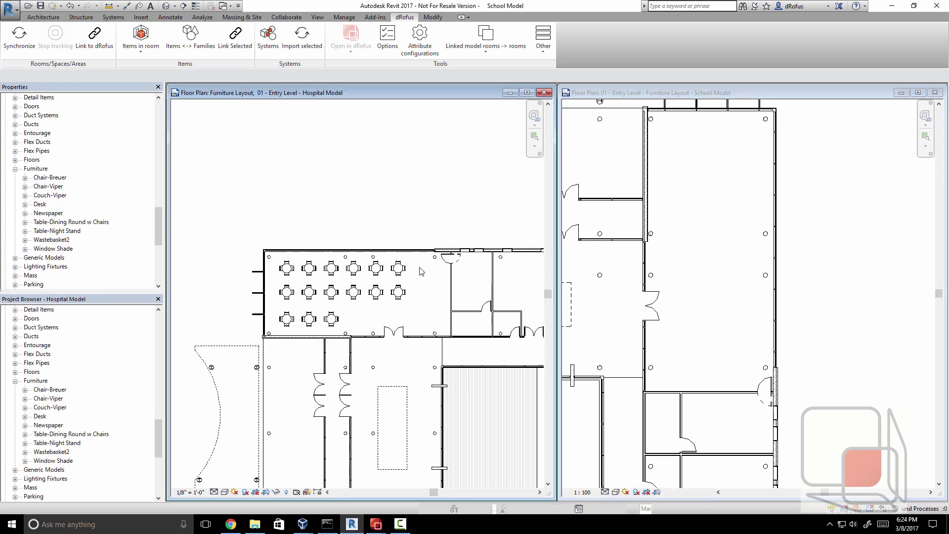
pyautogui.click(373, 309)
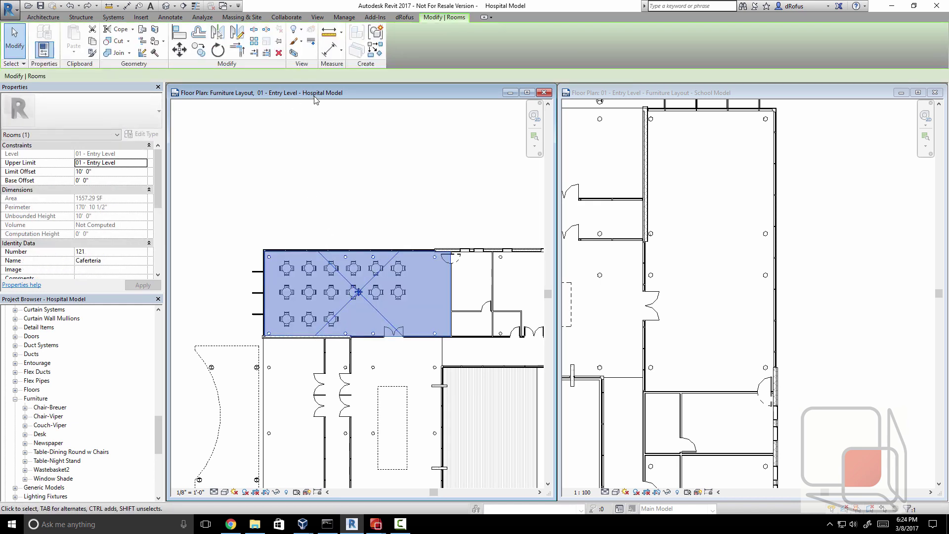
pyautogui.click(406, 18)
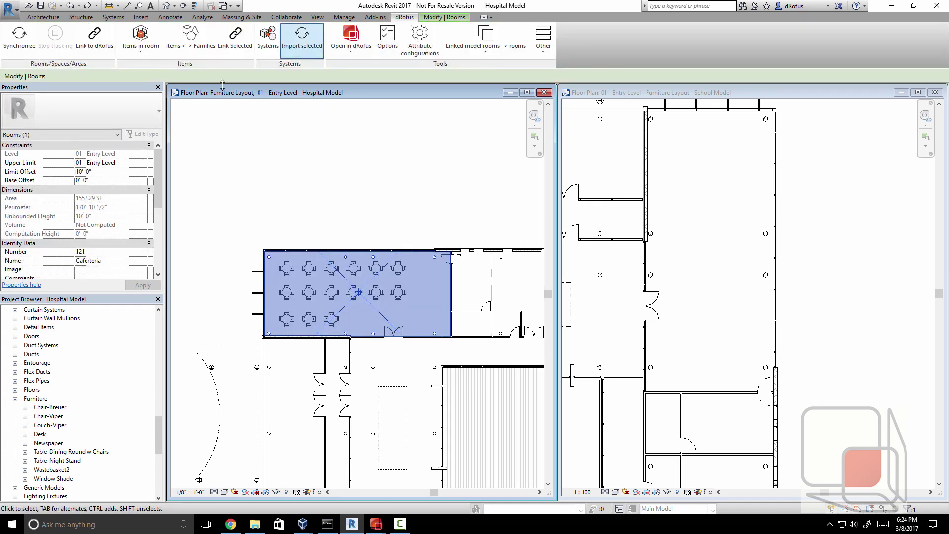
pyautogui.click(157, 57)
pyautogui.click(148, 68)
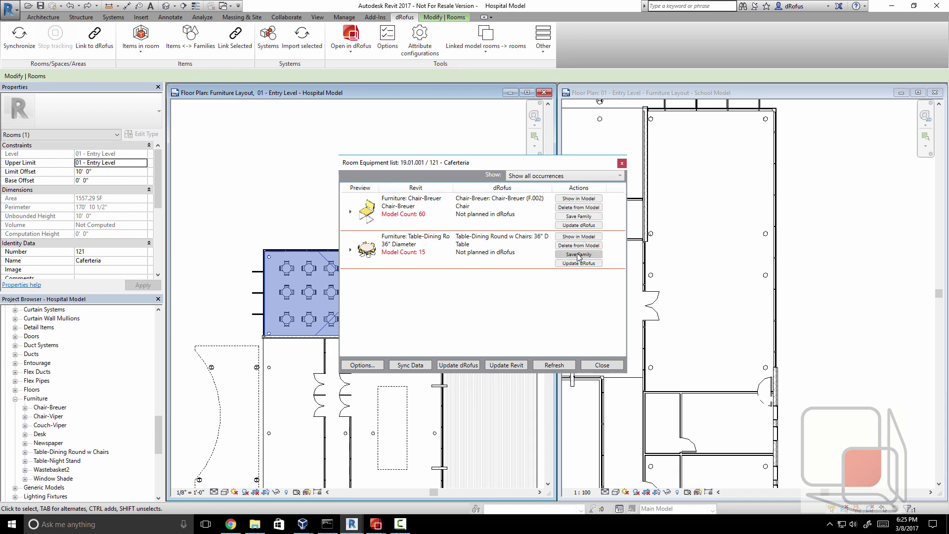
# Save the dining table and Chair-Breuer families to dRofus, and update dRofus with the cafeteria's modeled table occurrence.
pyautogui.click(575, 255)
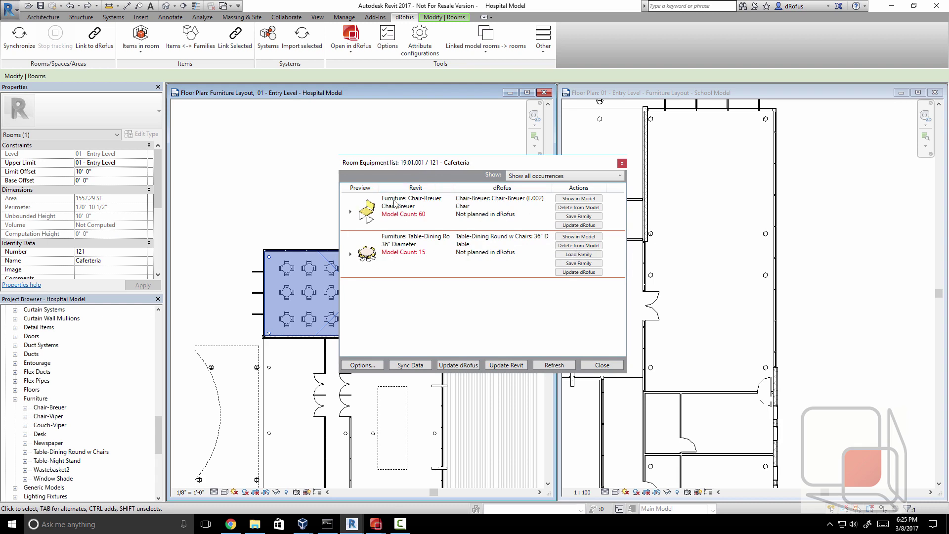
pyautogui.click(585, 217)
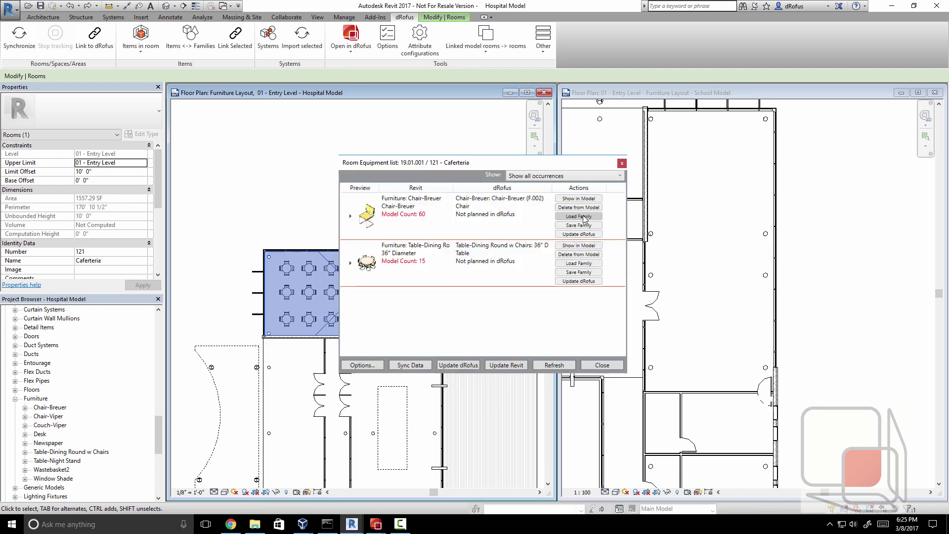
pyautogui.click(580, 281)
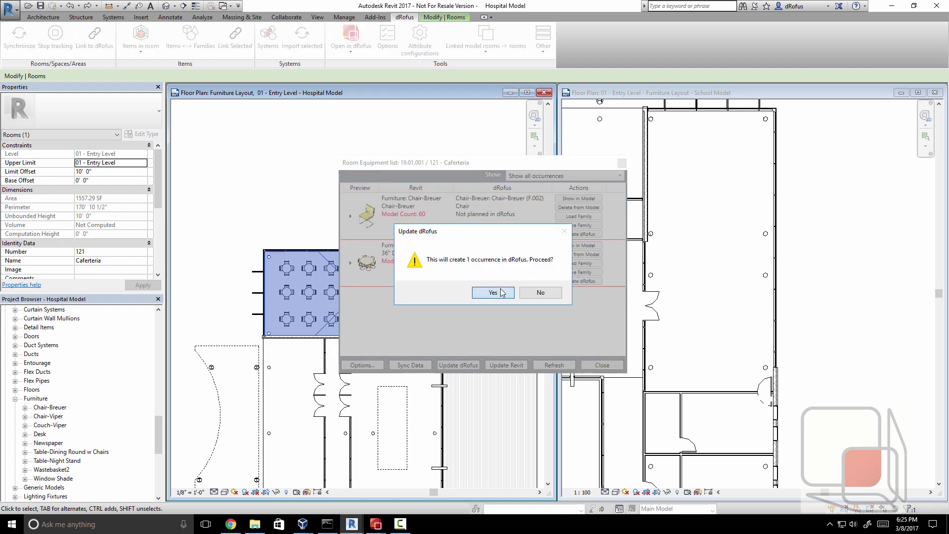
pyautogui.click(500, 290)
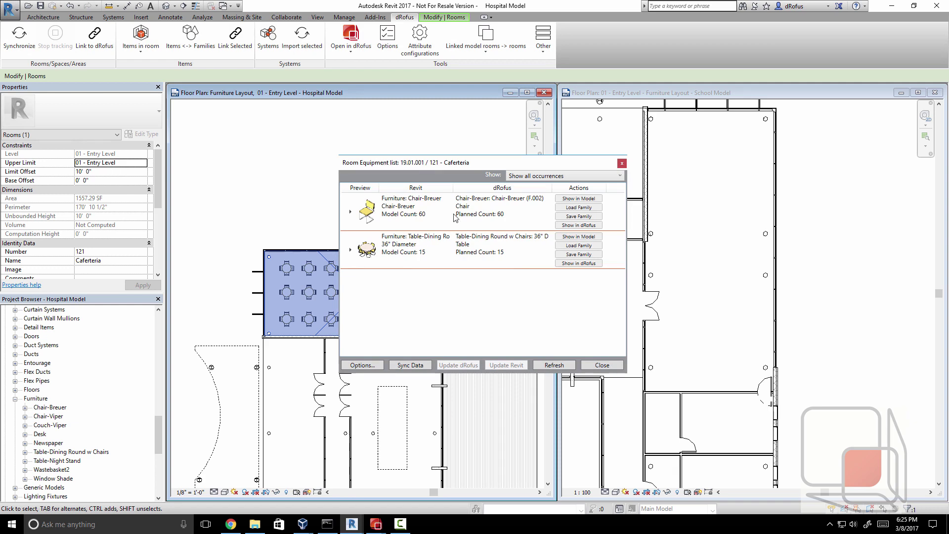
pyautogui.click(615, 370)
# Check the dRofus room equipment list for Cafeteria 121 in the School Model.
pyautogui.click(737, 157)
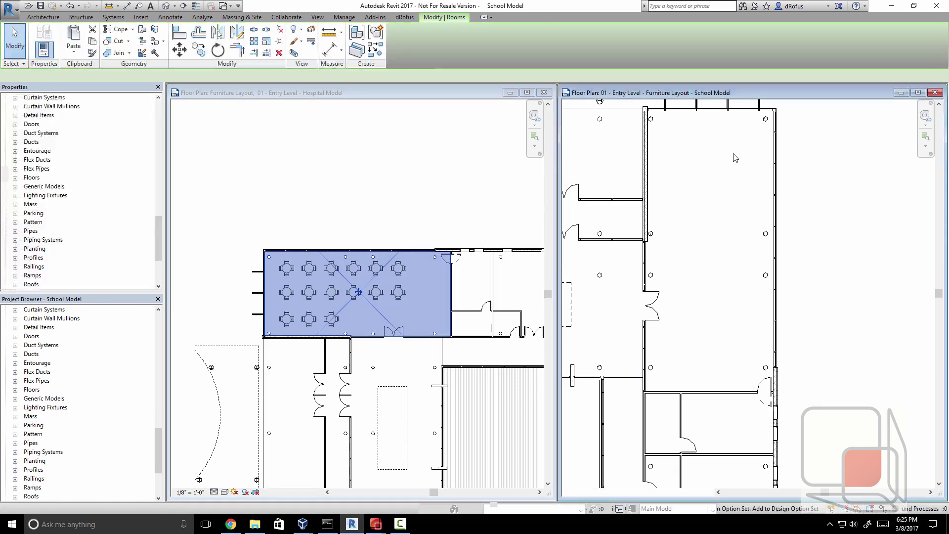
pyautogui.click(700, 268)
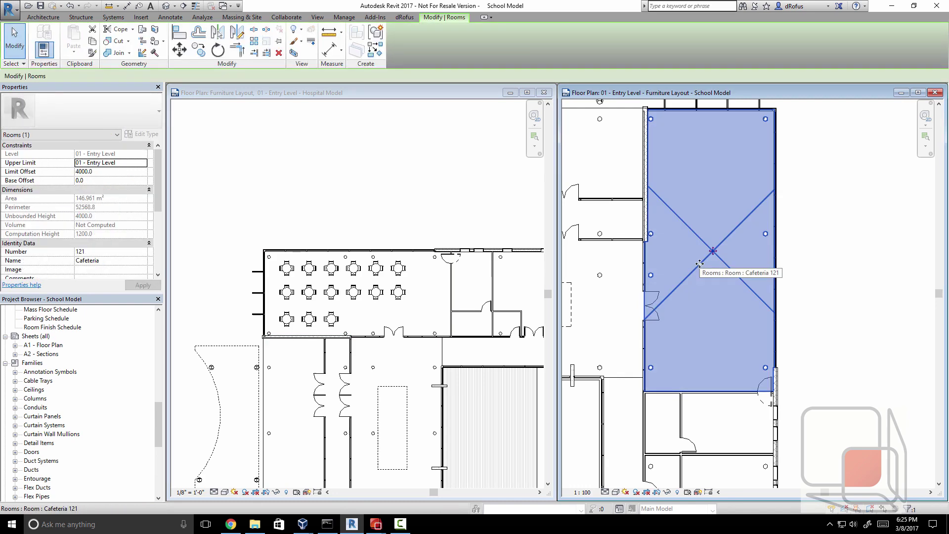
pyautogui.click(405, 17)
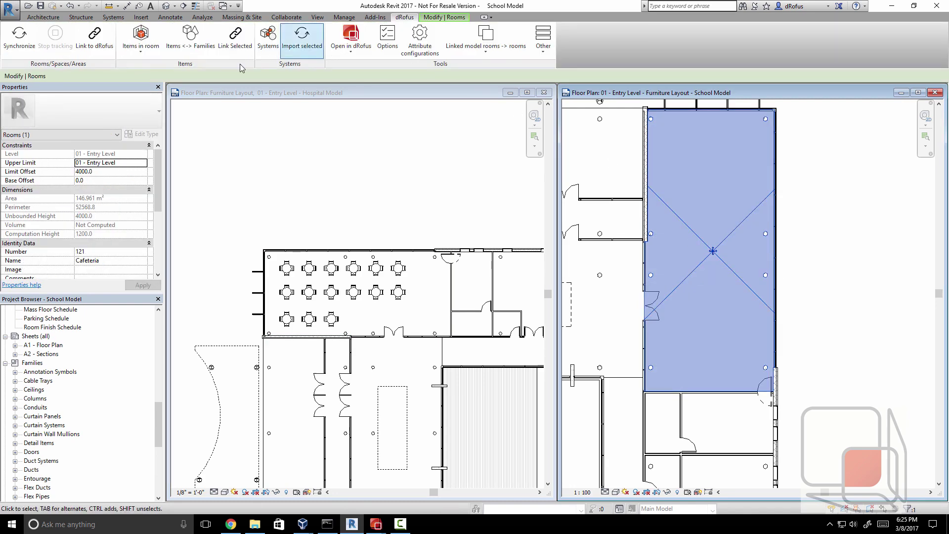
pyautogui.click(141, 43)
pyautogui.click(143, 72)
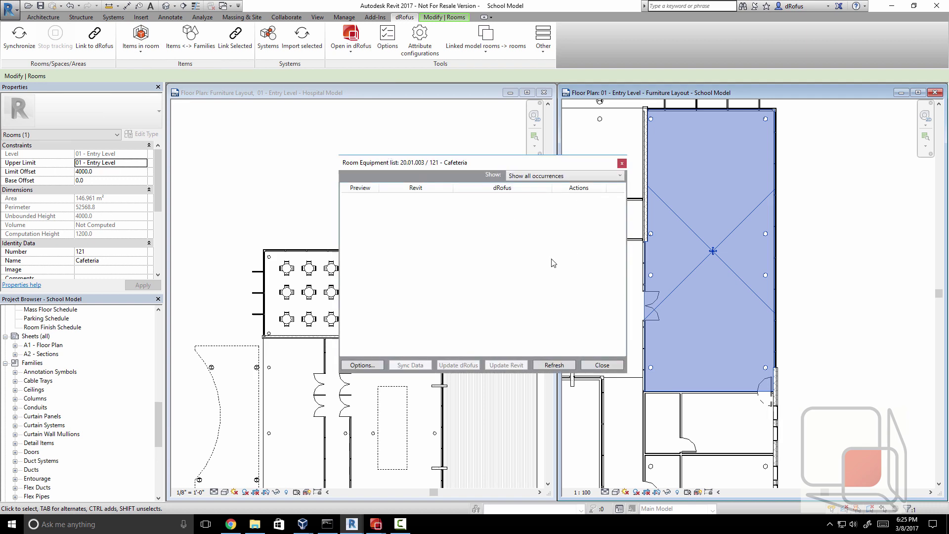
pyautogui.click(612, 367)
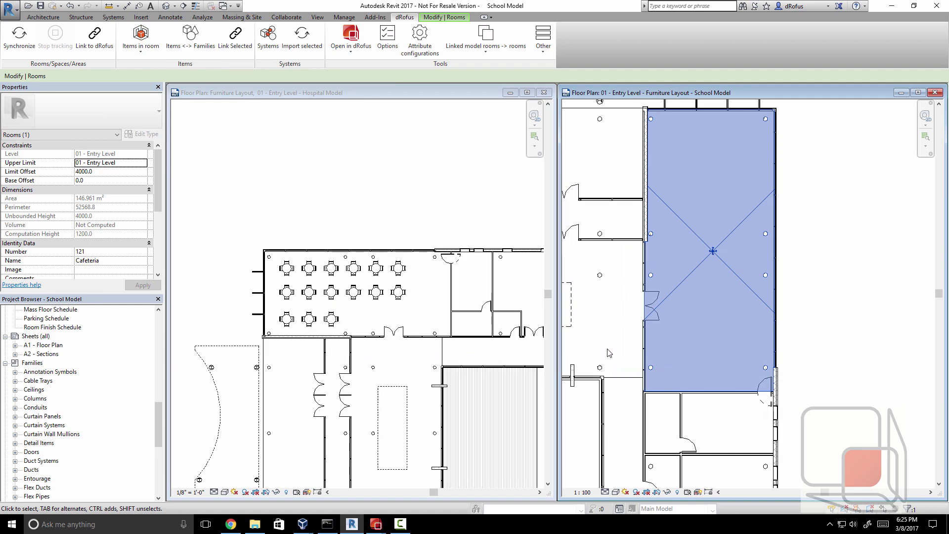
# Switch to dRofus and create a unique furniture list for room 20.01.003 Cafeteria on the School's 01 - Entry Level.
pyautogui.click(376, 524)
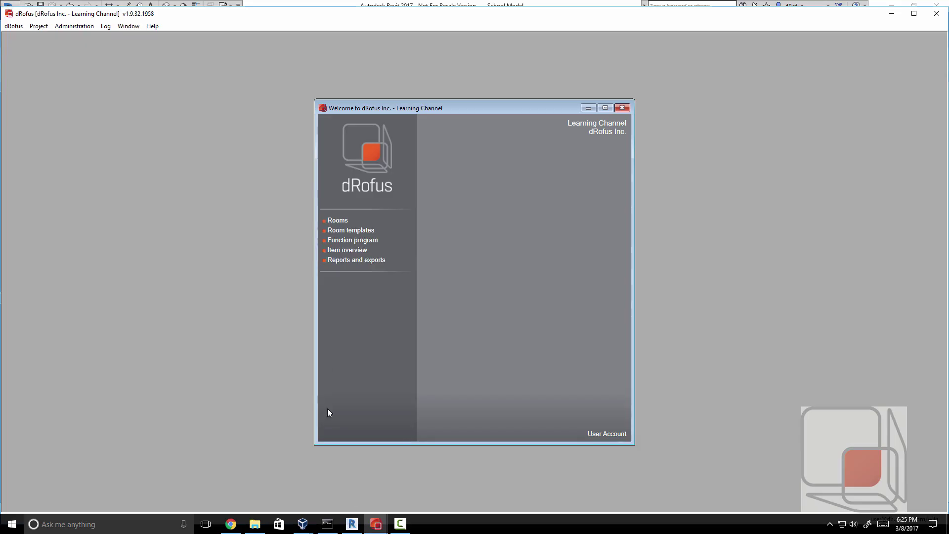
pyautogui.click(339, 221)
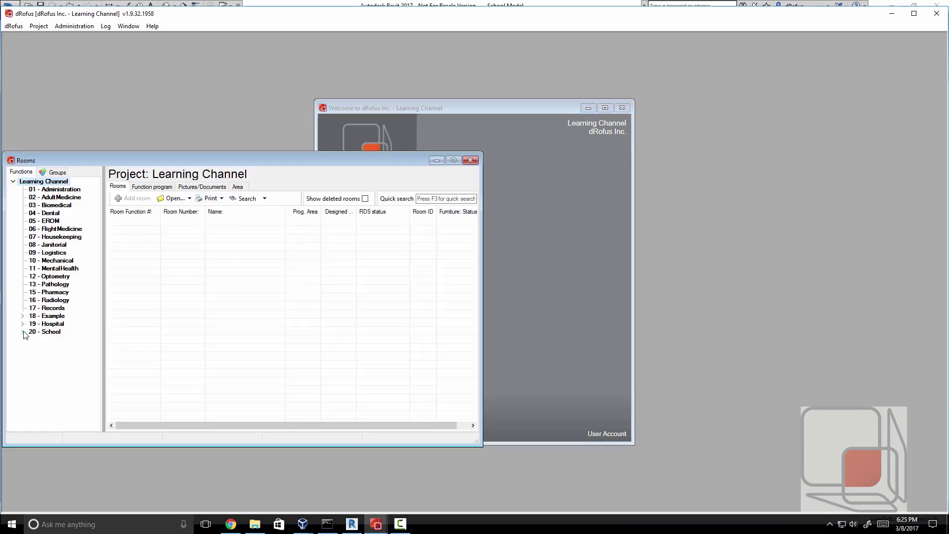
pyautogui.click(22, 332)
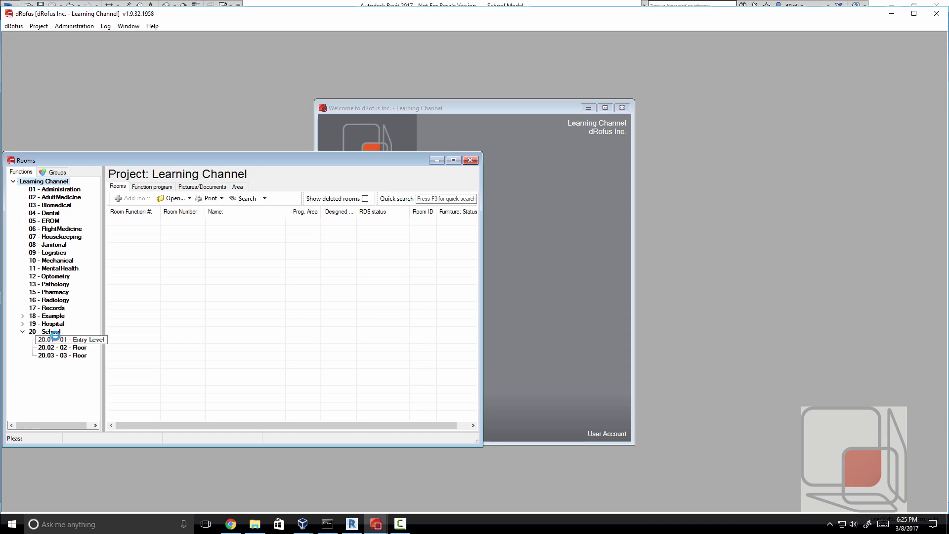
pyautogui.rightClick(205, 239)
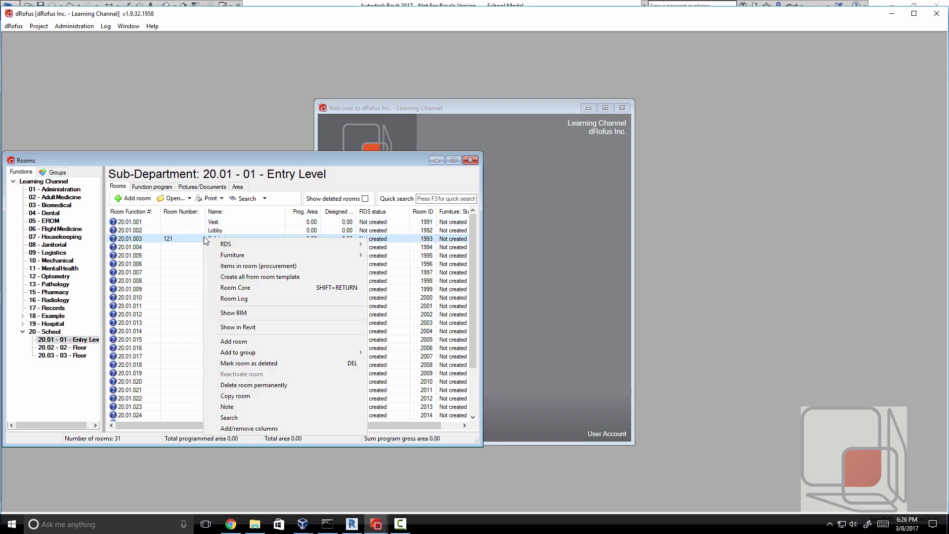
pyautogui.moveTo(261, 260)
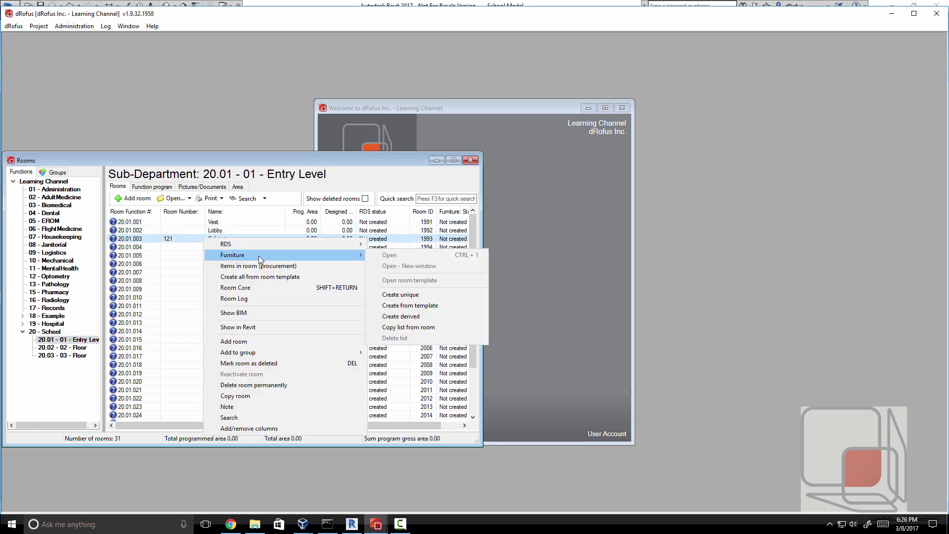
pyautogui.click(409, 295)
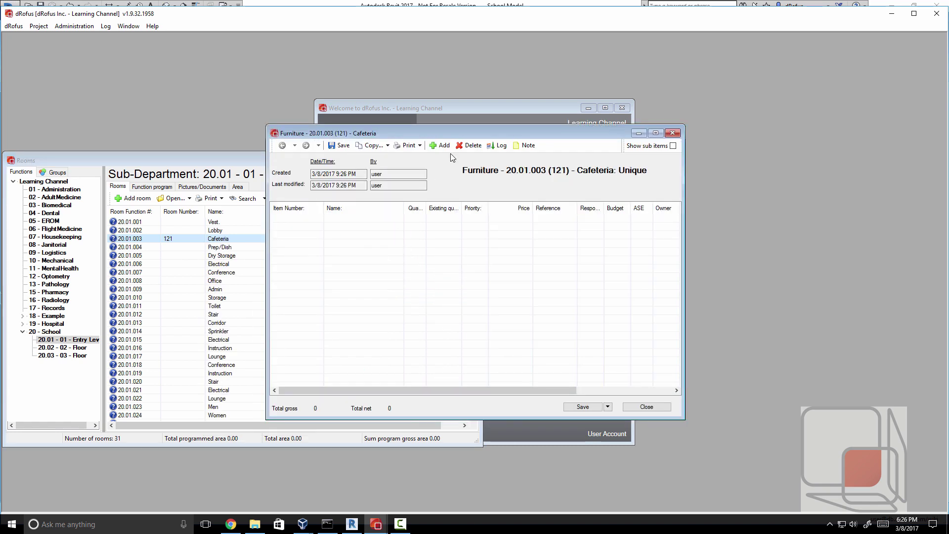
# Add item F.001 - Table with a quantity of 15 to the school cafeteria's furniture list and save the list.
pyautogui.click(442, 145)
pyautogui.click(371, 232)
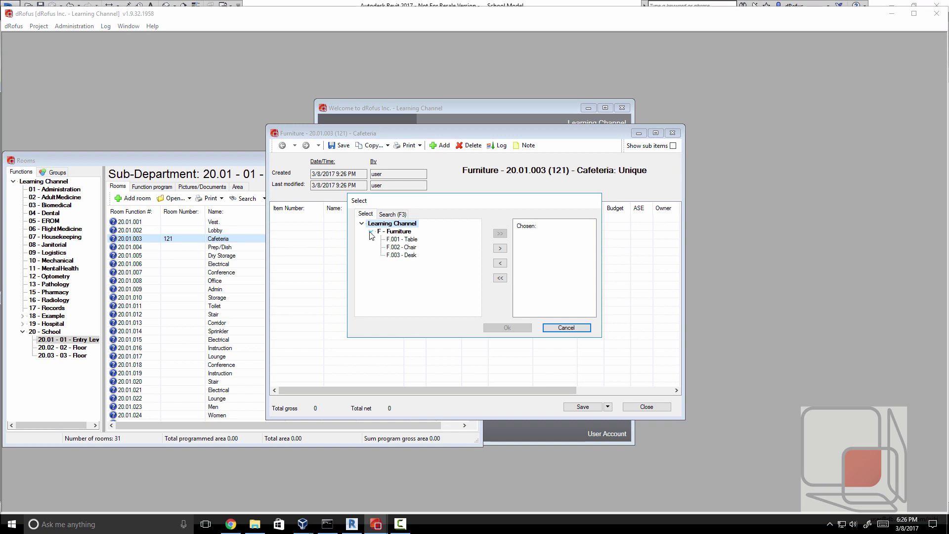
pyautogui.doubleClick(409, 239)
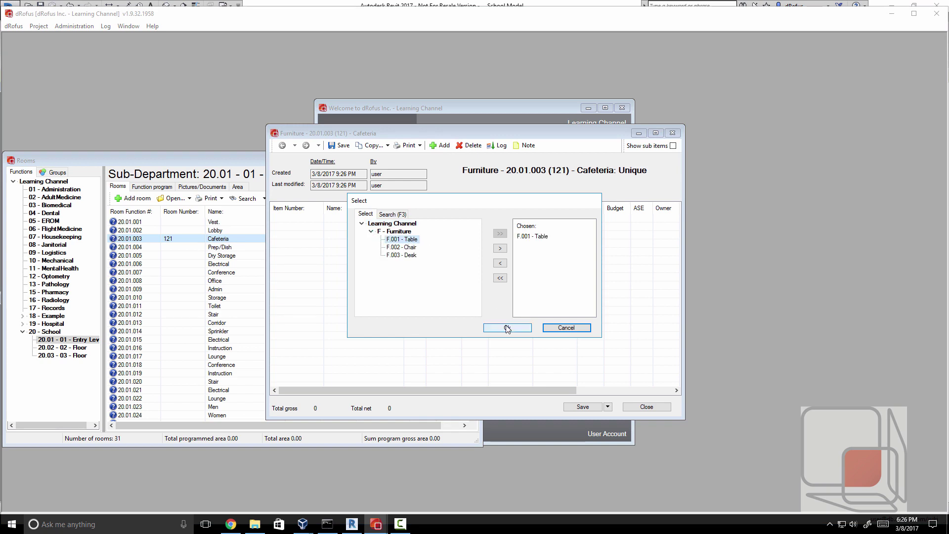
pyautogui.click(509, 328)
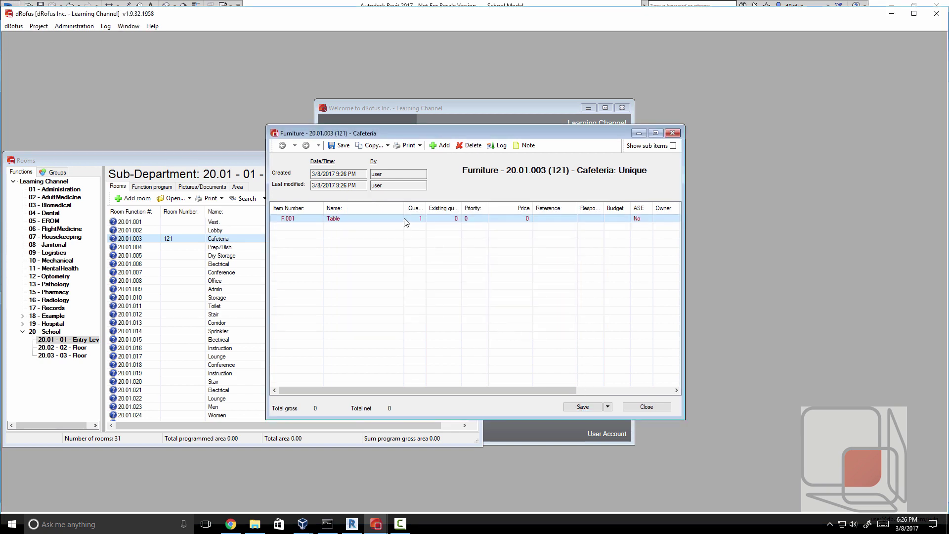
pyautogui.click(417, 217)
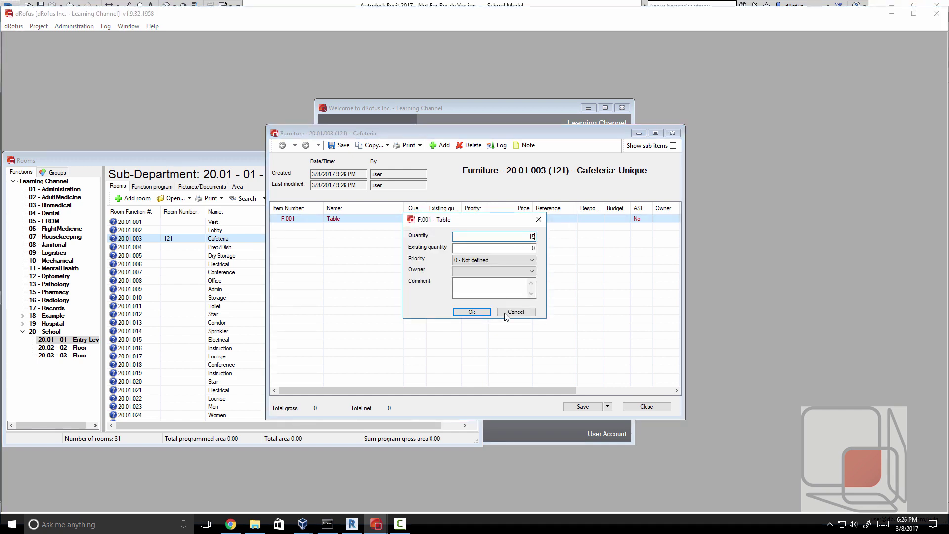
pyautogui.click(472, 312)
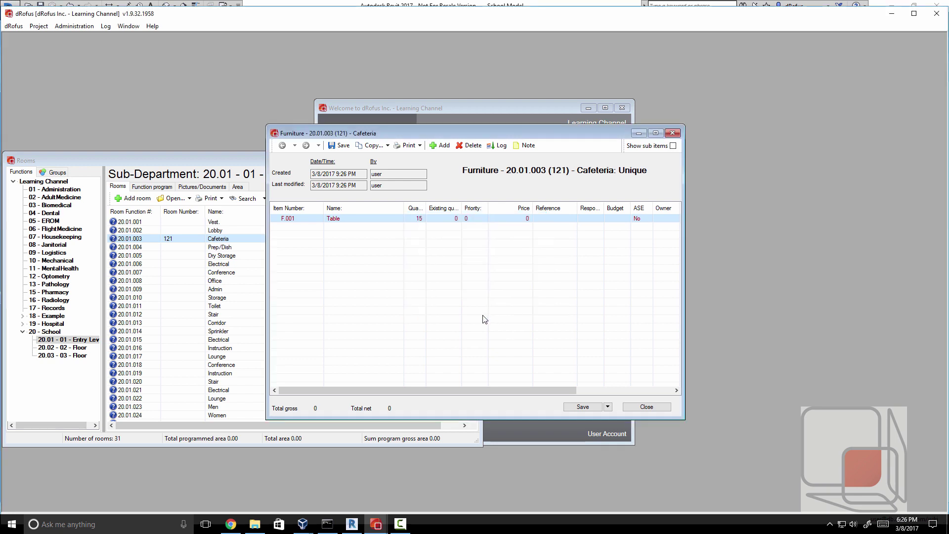
pyautogui.click(583, 407)
# Show the furniture list's sub items and check the documents attached to the F.001 Table item.
pyautogui.click(673, 145)
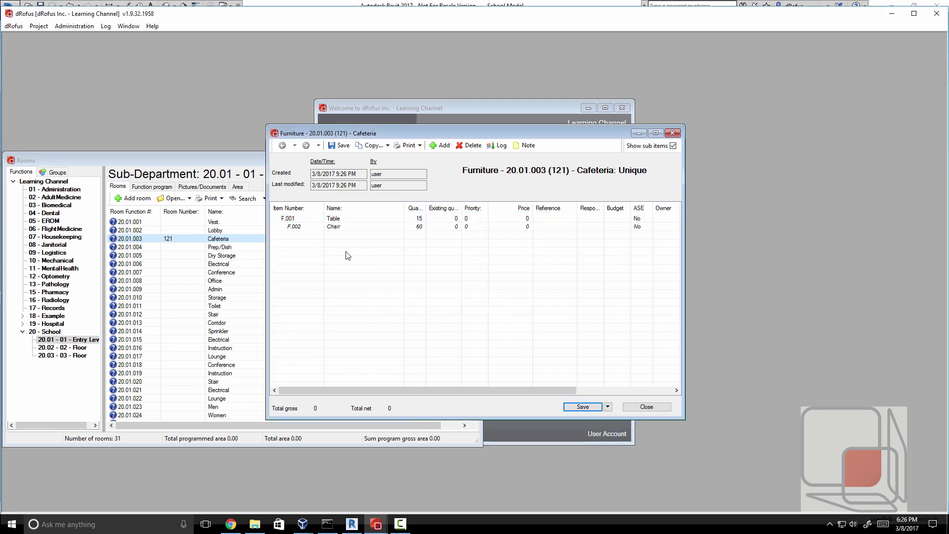
pyautogui.rightClick(358, 224)
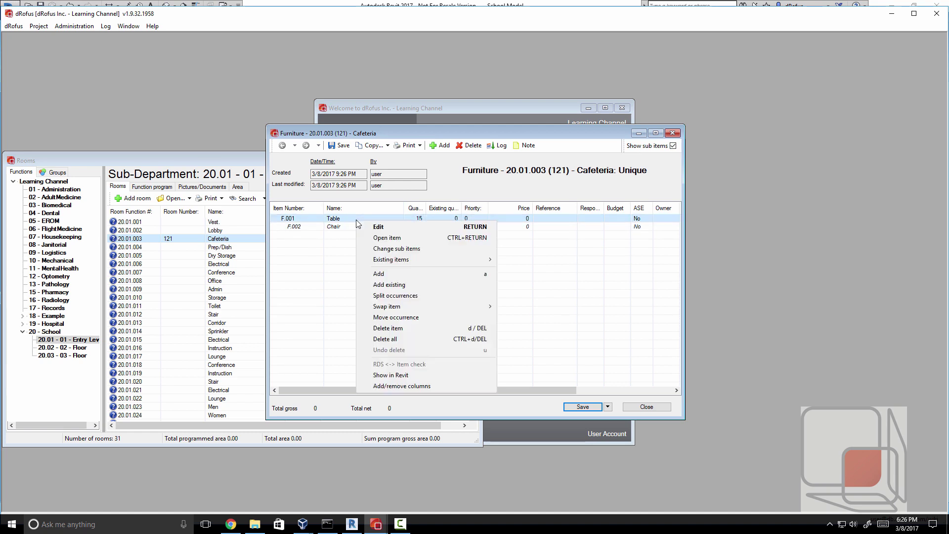
pyautogui.click(406, 239)
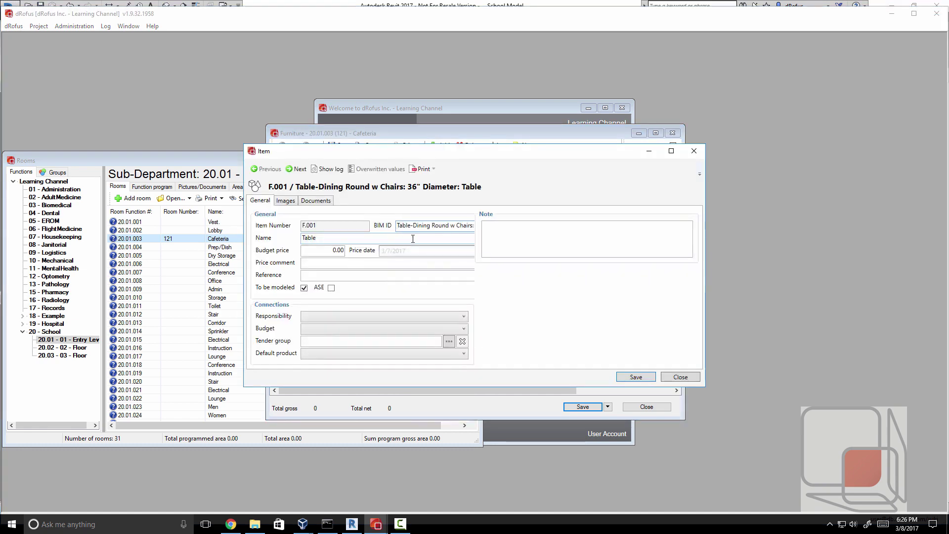
pyautogui.click(323, 201)
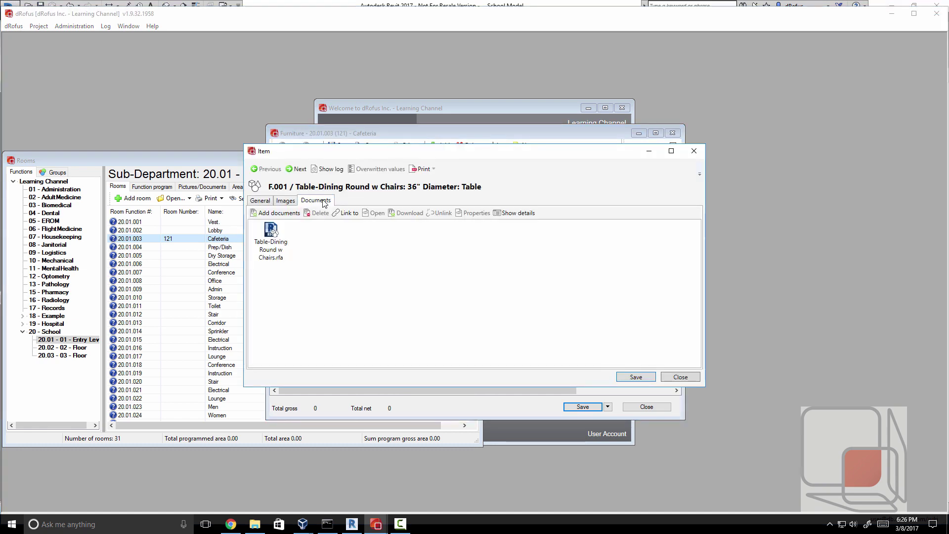
pyautogui.click(272, 233)
pyautogui.click(365, 297)
pyautogui.click(687, 377)
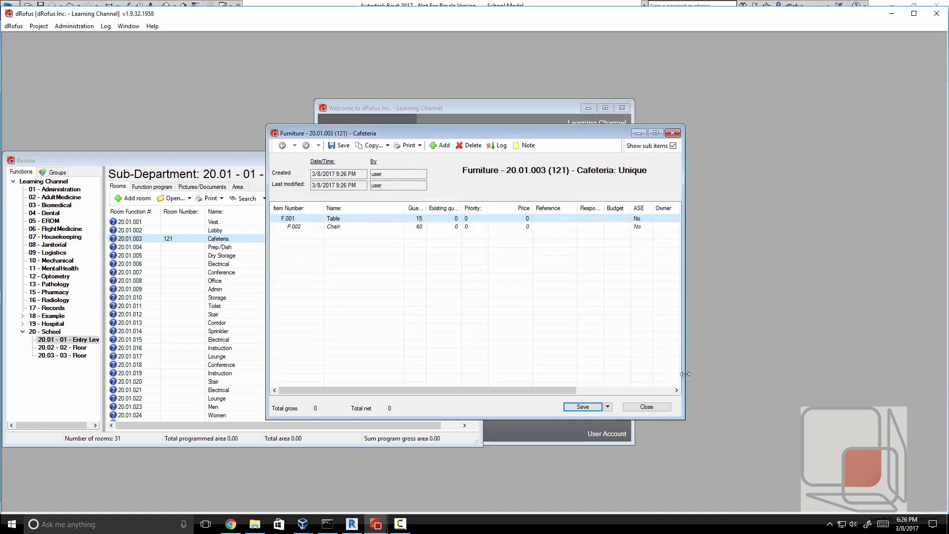
# Check the documents attached to the F.002 Chair sub item.
pyautogui.click(342, 229)
pyautogui.rightClick(342, 229)
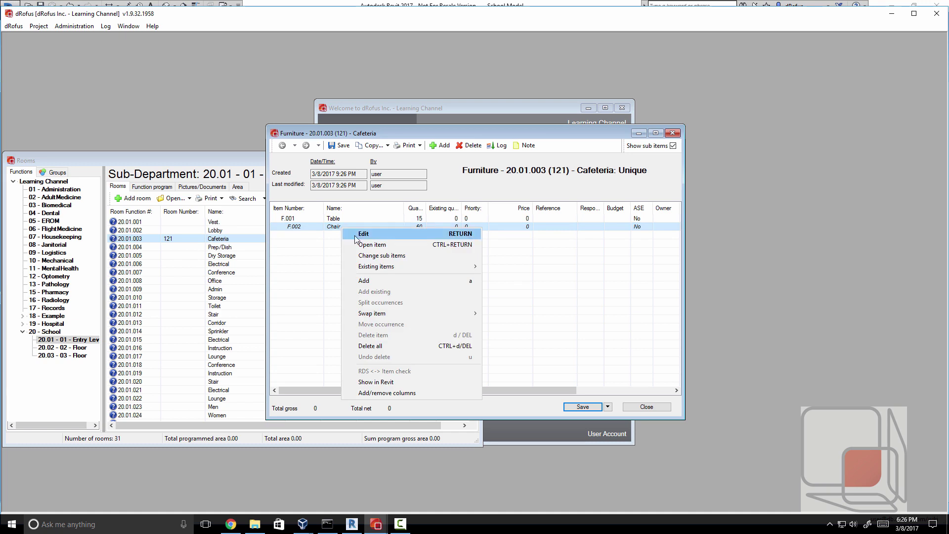
pyautogui.click(364, 245)
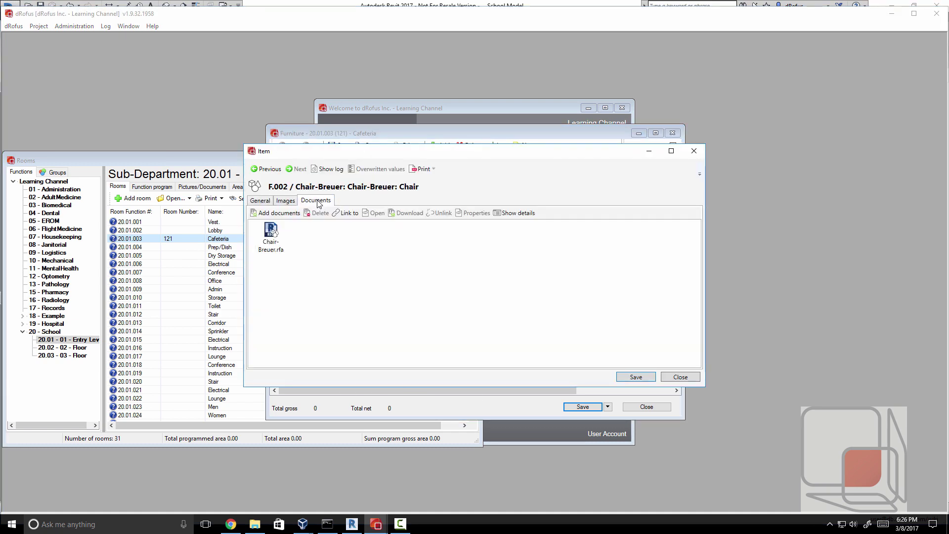
pyautogui.click(318, 201)
pyautogui.click(702, 152)
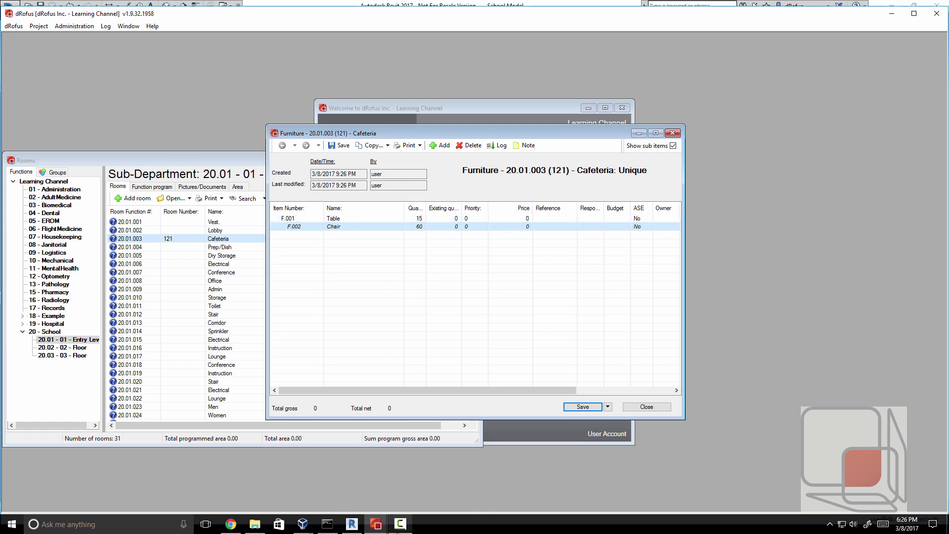
# Switch to Revit, open the school Cafeteria's room equipment list and load the Table-Dining Round w Chairs family from dRofus.
pyautogui.click(354, 526)
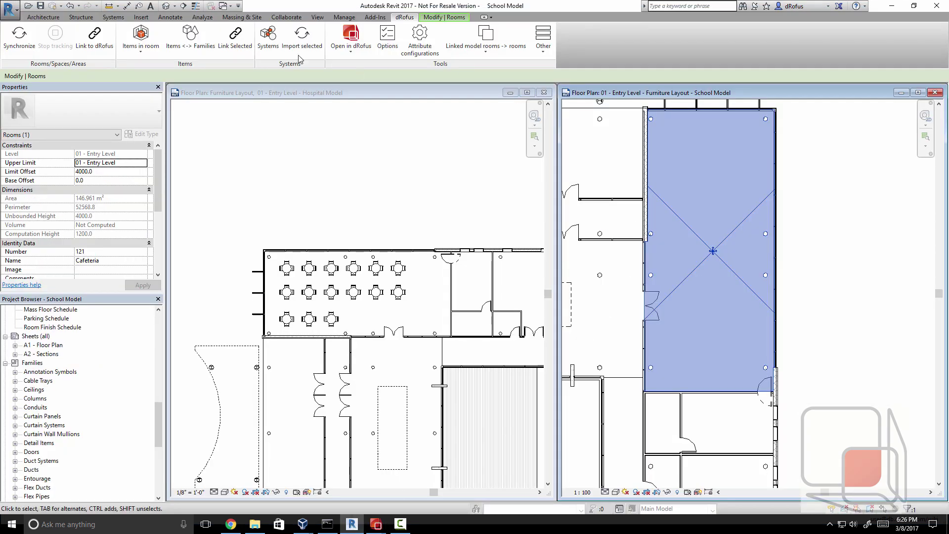
pyautogui.click(141, 47)
pyautogui.click(158, 68)
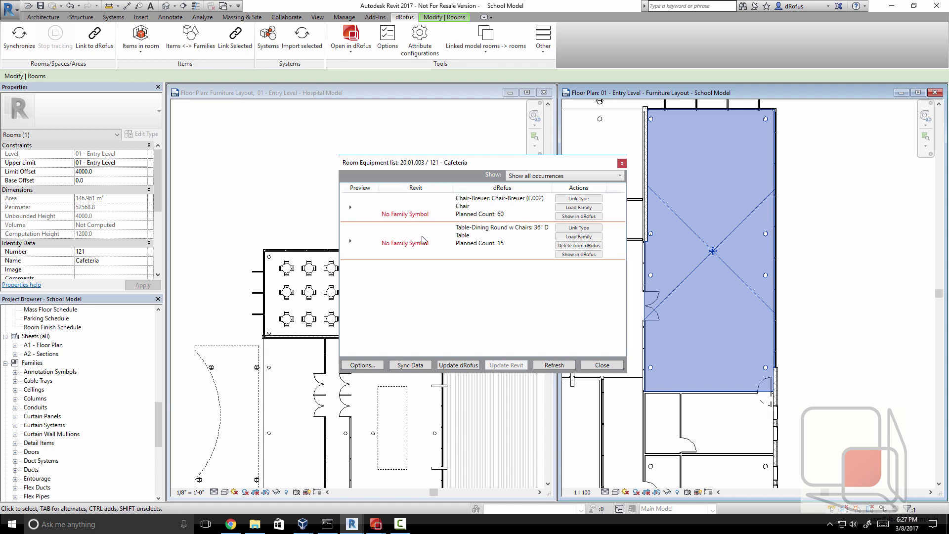
pyautogui.click(584, 237)
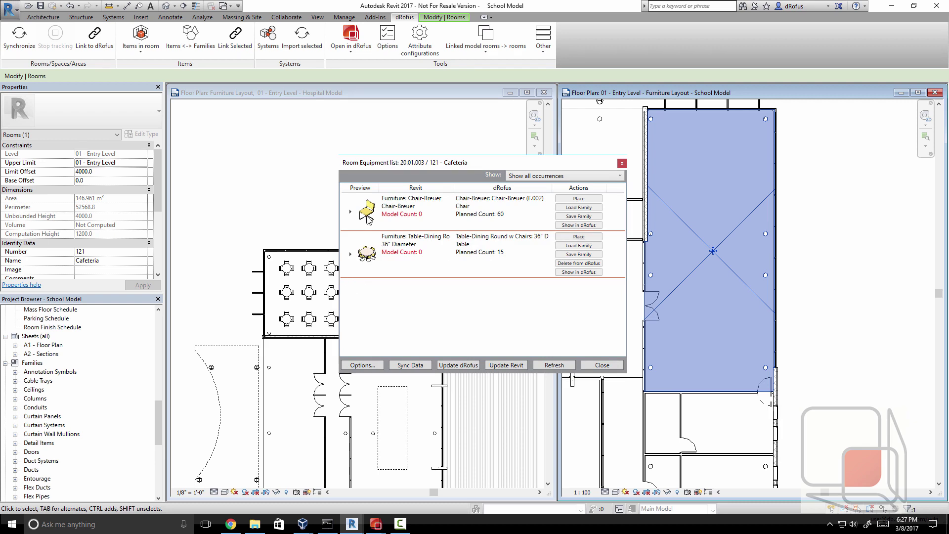
# Place four 36" Diameter Table-Dining Round w Chairs instances in two rows in the upper part of the school Cafeteria.
pyautogui.click(589, 239)
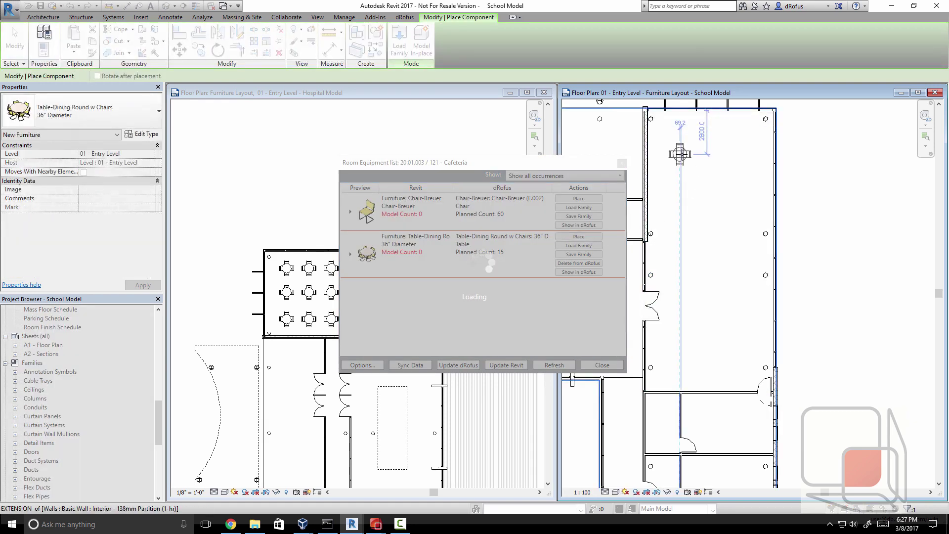
pyautogui.click(681, 151)
pyautogui.click(728, 152)
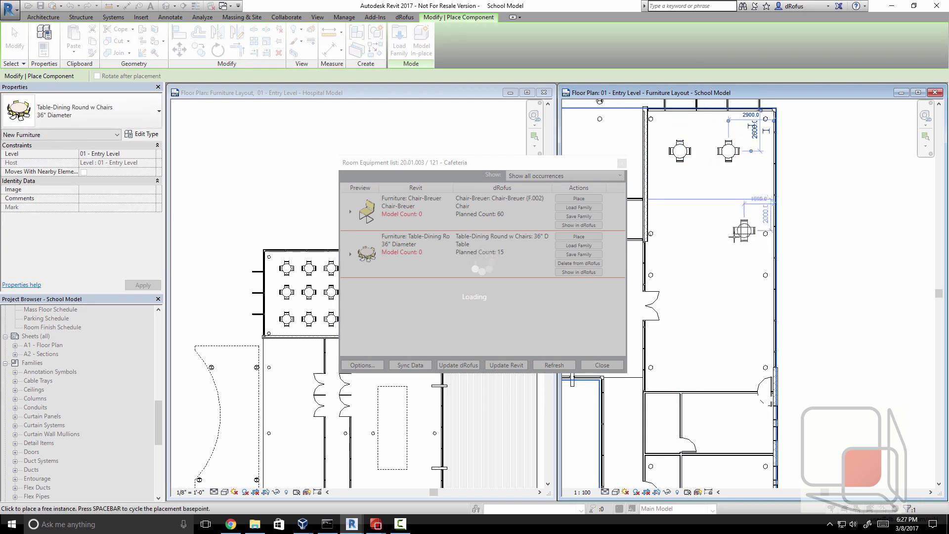
pyautogui.click(673, 222)
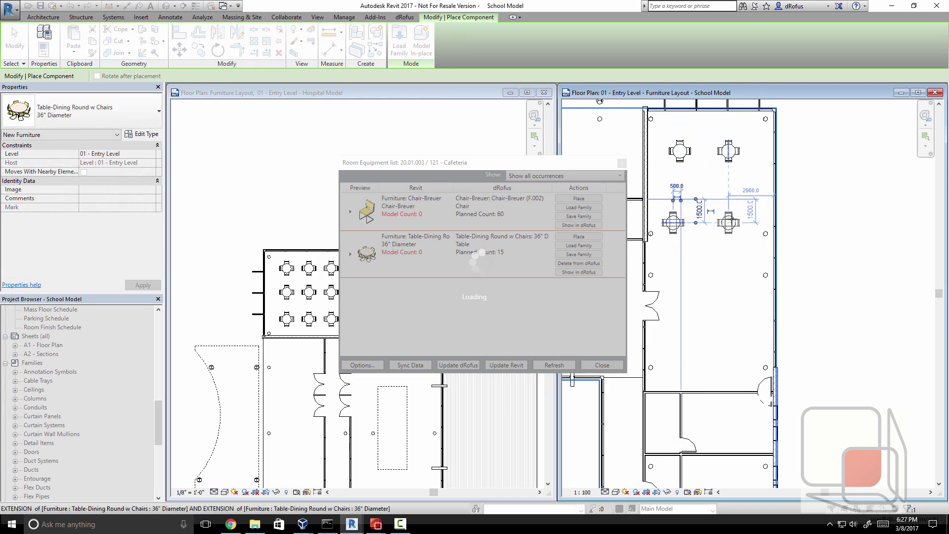
pyautogui.click(729, 222)
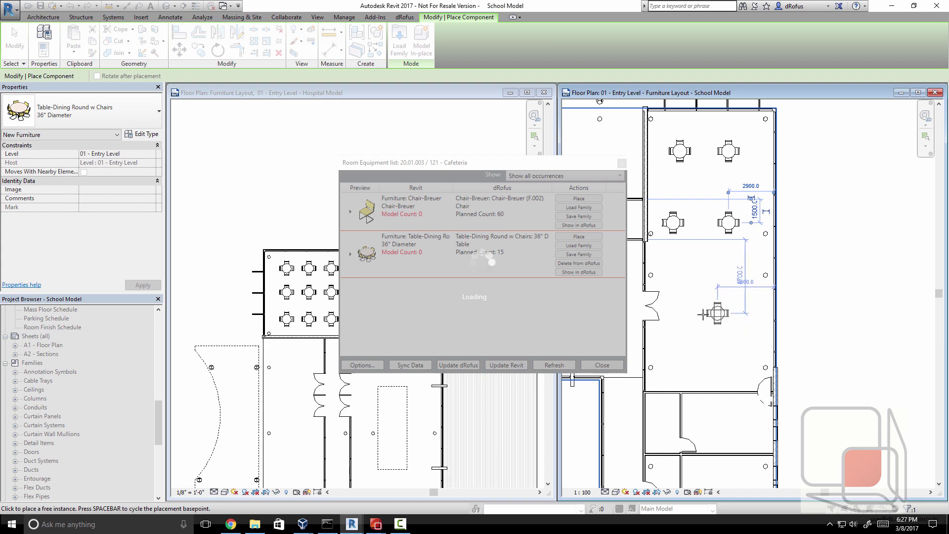
pyautogui.press('Escape')
pyautogui.press('Escape')
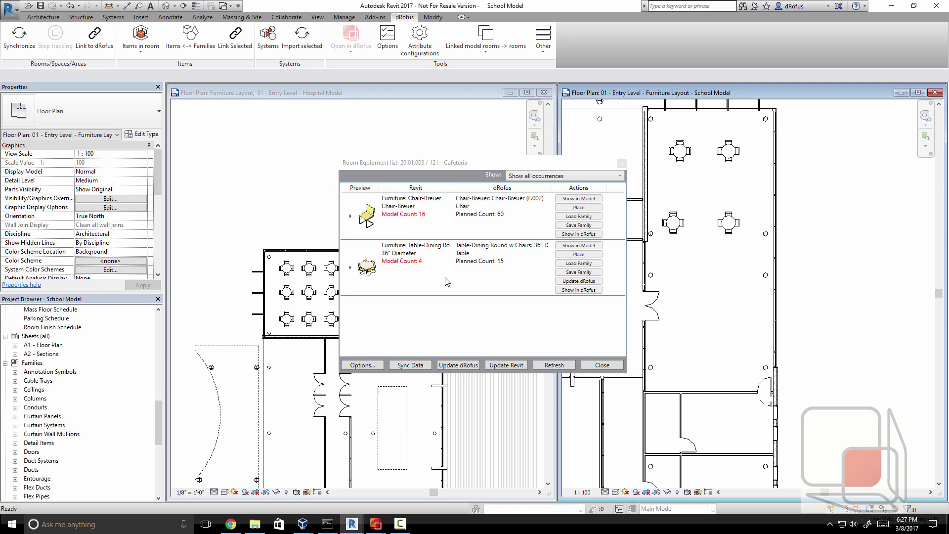
# Decline the automatic Revit model update and manually place three more tables, two in a third row and one between the first two rows.
pyautogui.click(510, 366)
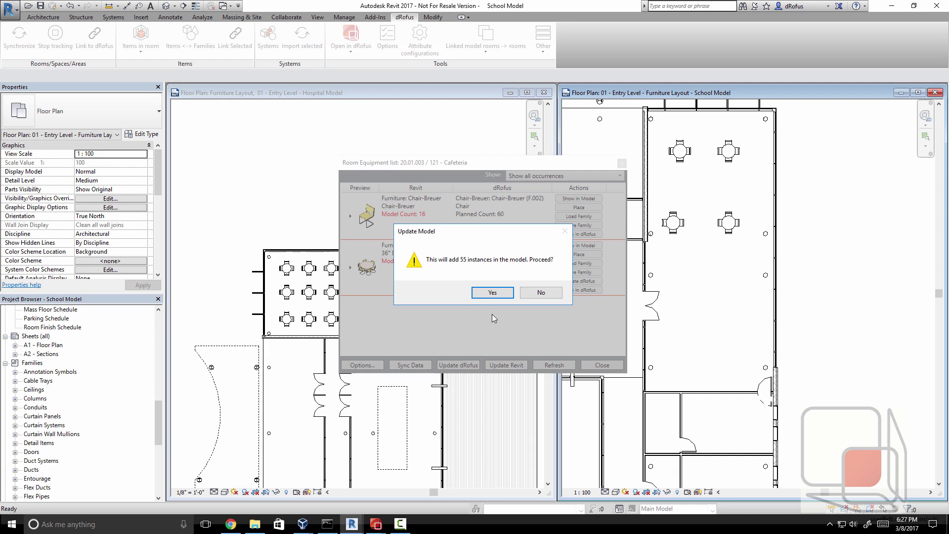
pyautogui.click(548, 292)
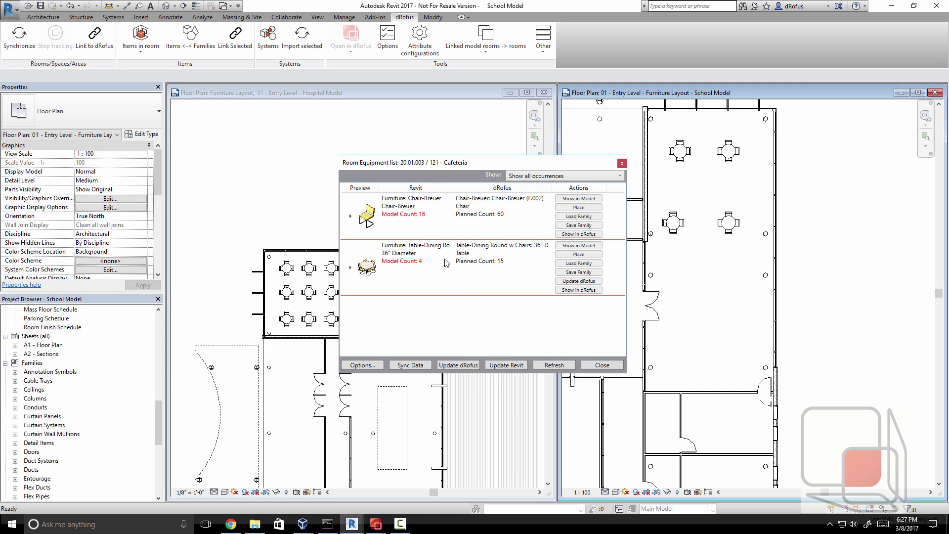
pyautogui.click(579, 255)
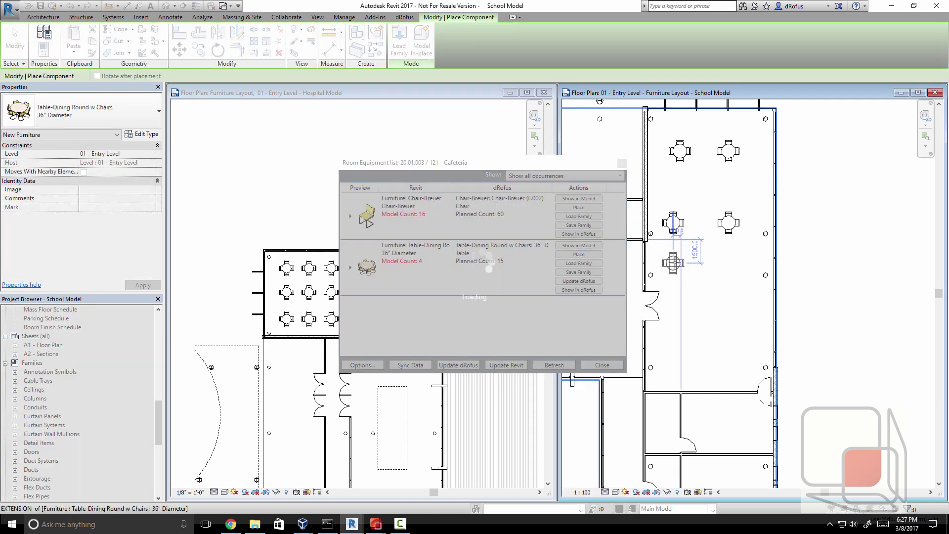
pyautogui.click(679, 266)
pyautogui.click(729, 266)
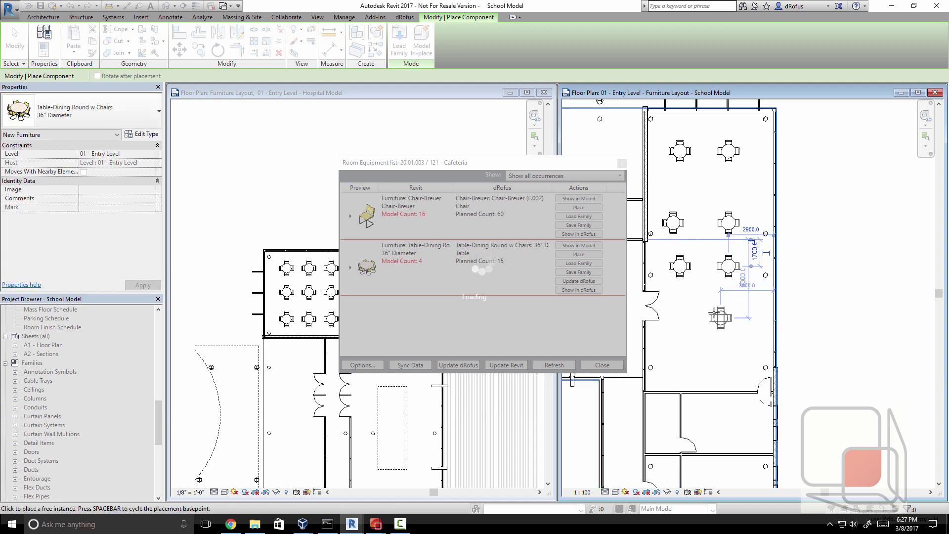
pyautogui.click(706, 185)
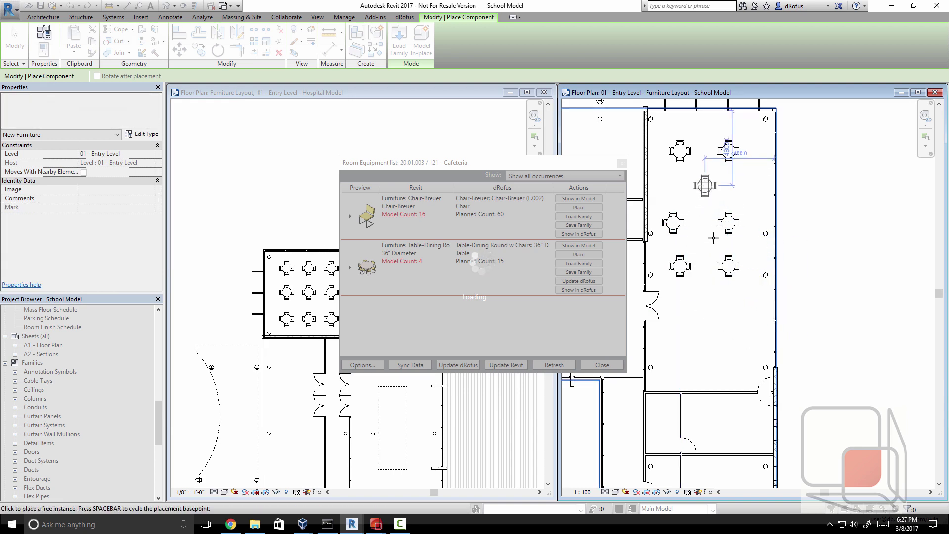
pyautogui.press('Escape')
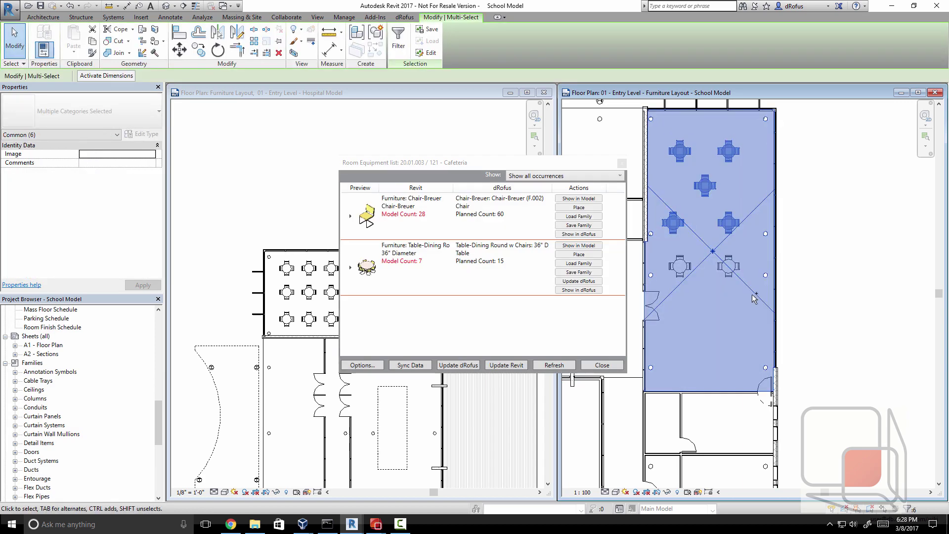
# Copy the five upper tables straight down into the lower half of the Cafeteria and refresh the equipment list.
pyautogui.moveTo(658, 128); pyautogui.dragTo(746, 238)
pyautogui.keyDown('ctrl'); pyautogui.moveTo(713, 185); pyautogui.dragTo(713, 332); pyautogui.keyUp('ctrl')
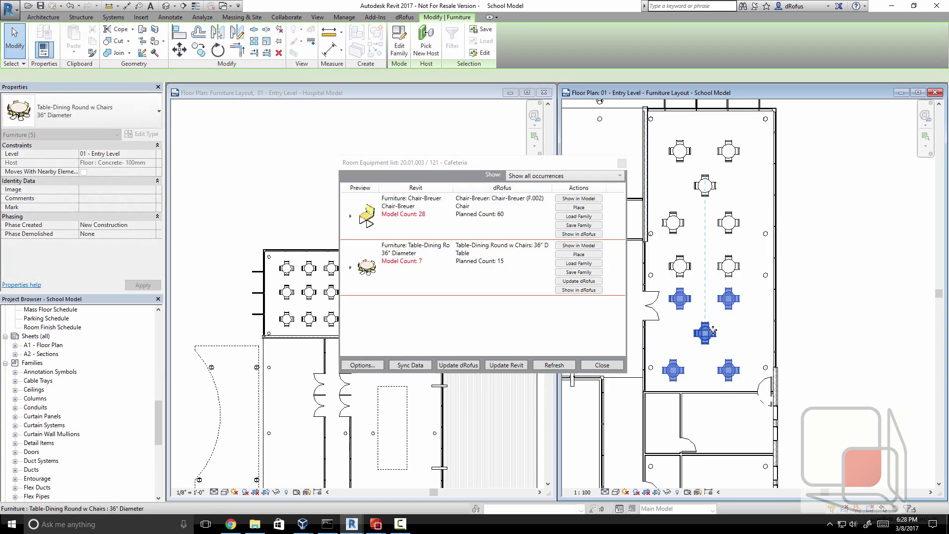
pyautogui.press('Escape')
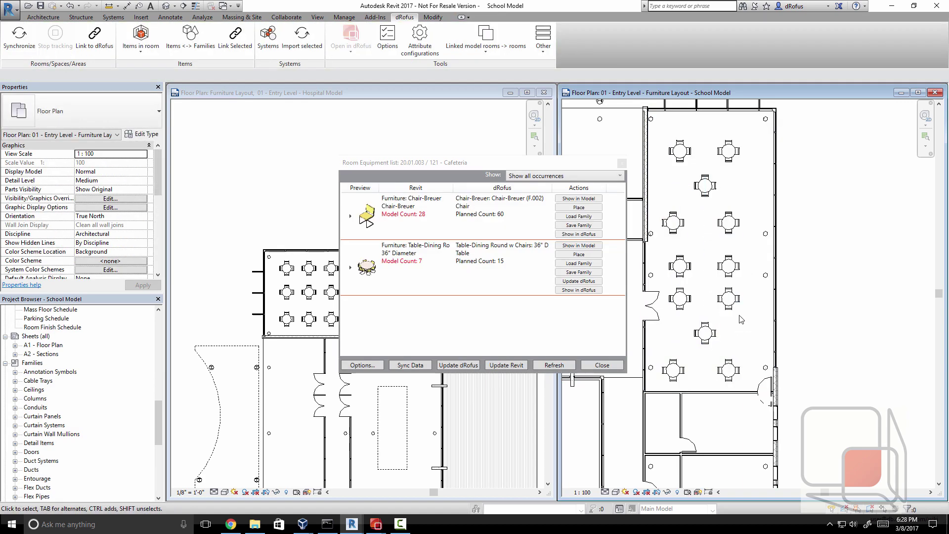
pyautogui.click(565, 365)
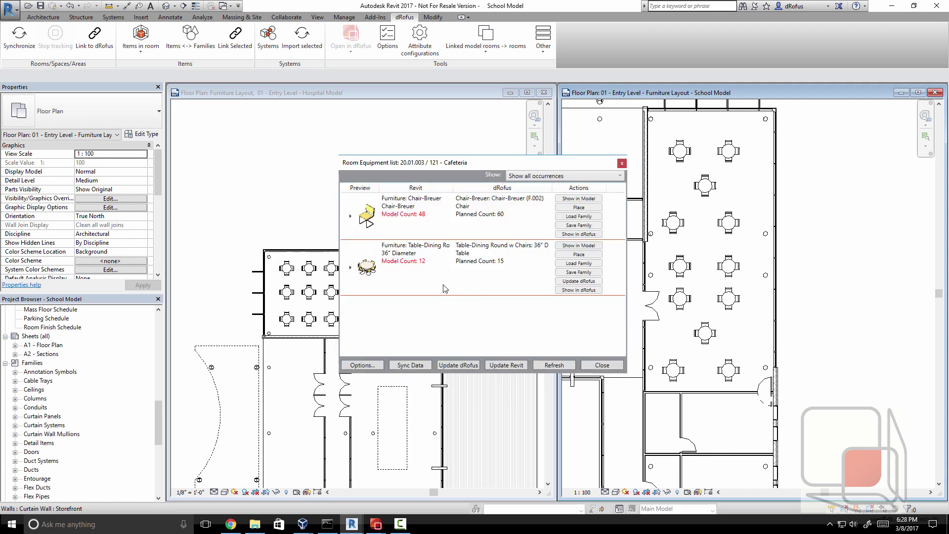
# Copy the second-row tables and the central table above them slightly upward, and refresh the equipment list.
pyautogui.click(729, 223)
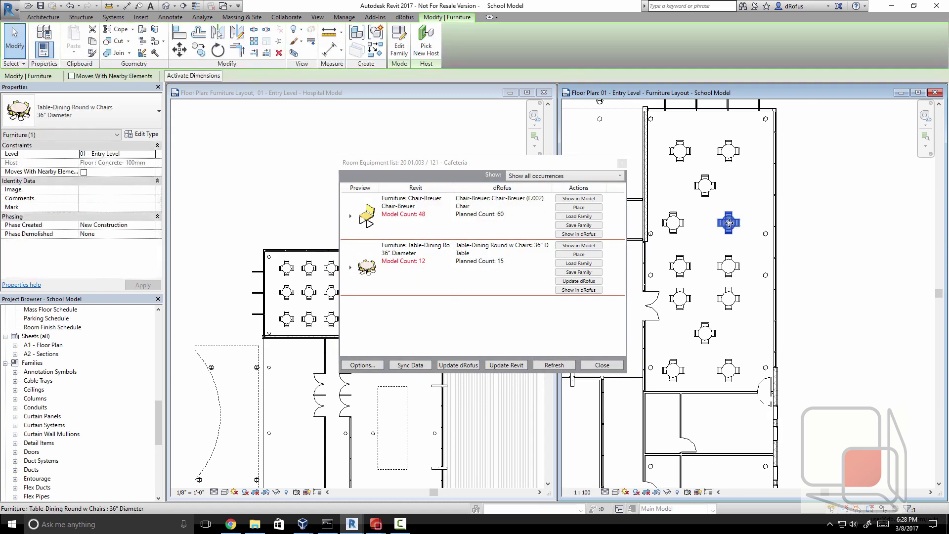
pyautogui.keyDown('ctrl'); pyautogui.click(673, 223); pyautogui.keyUp('ctrl')
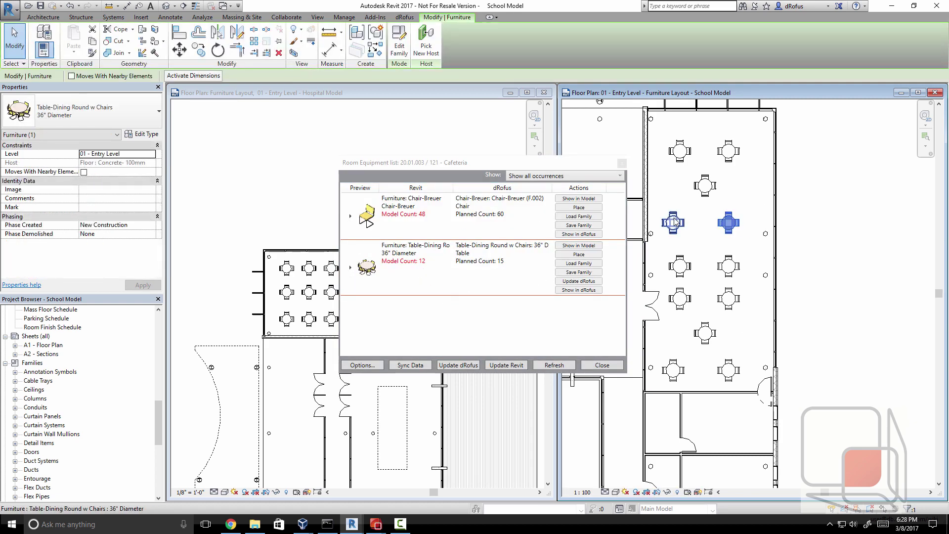
pyautogui.keyDown('ctrl'); pyautogui.click(706, 187); pyautogui.keyUp('ctrl')
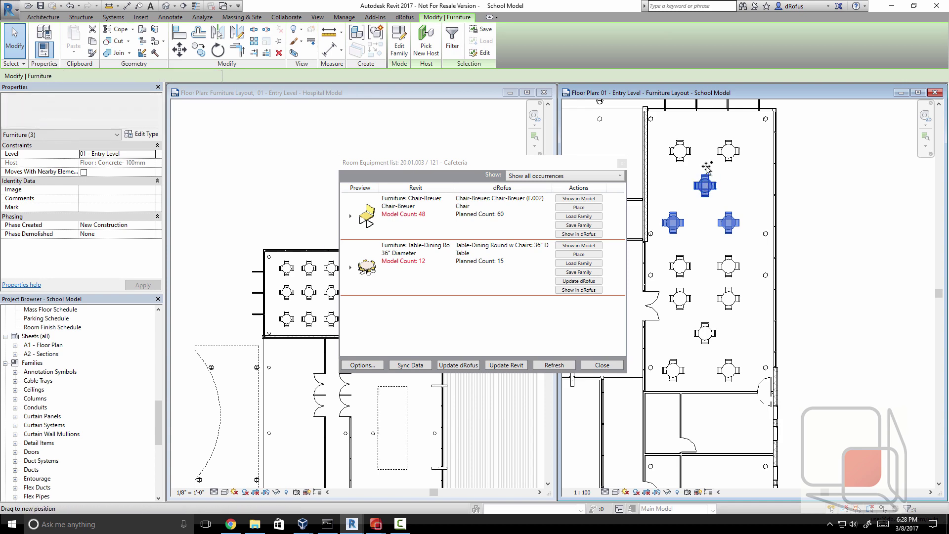
pyautogui.keyDown('ctrl'); pyautogui.moveTo(699, 187); pyautogui.dragTo(700, 163); pyautogui.keyUp('ctrl')
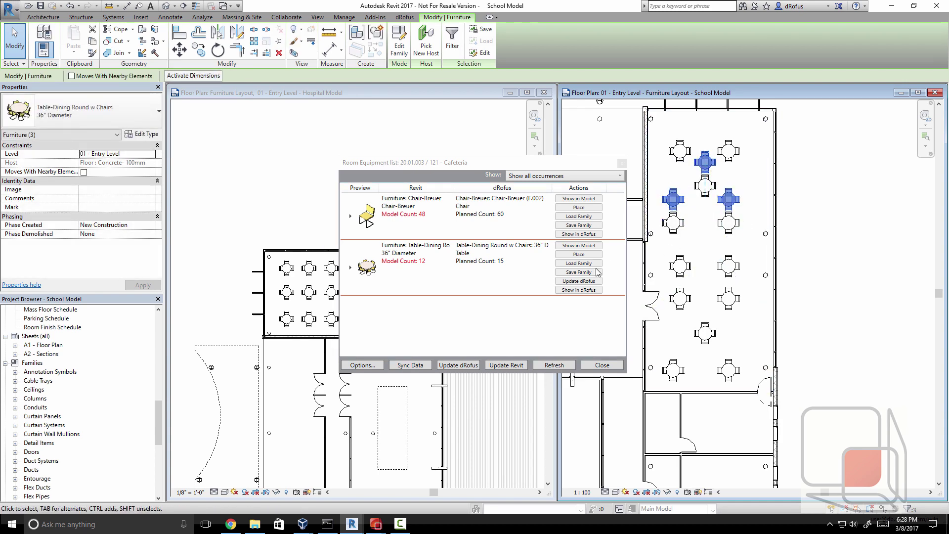
pyautogui.click(561, 364)
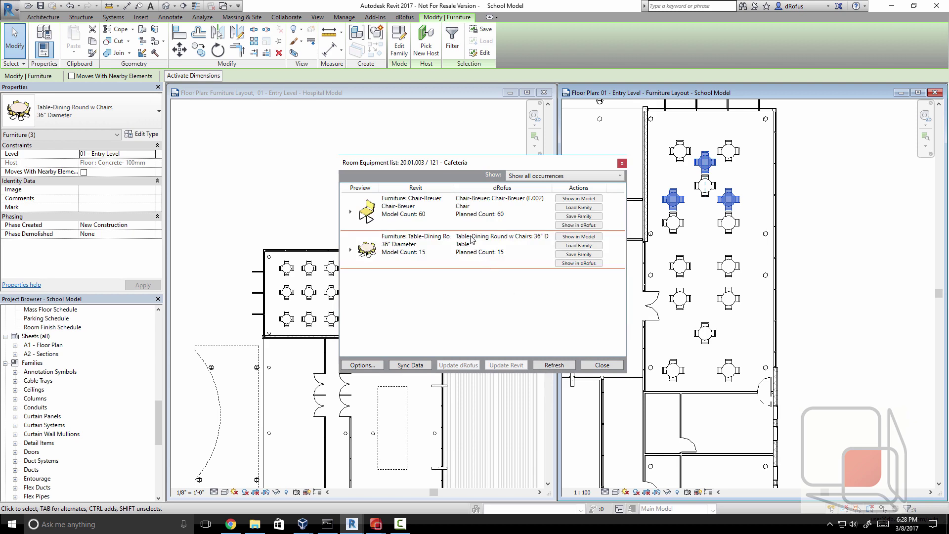